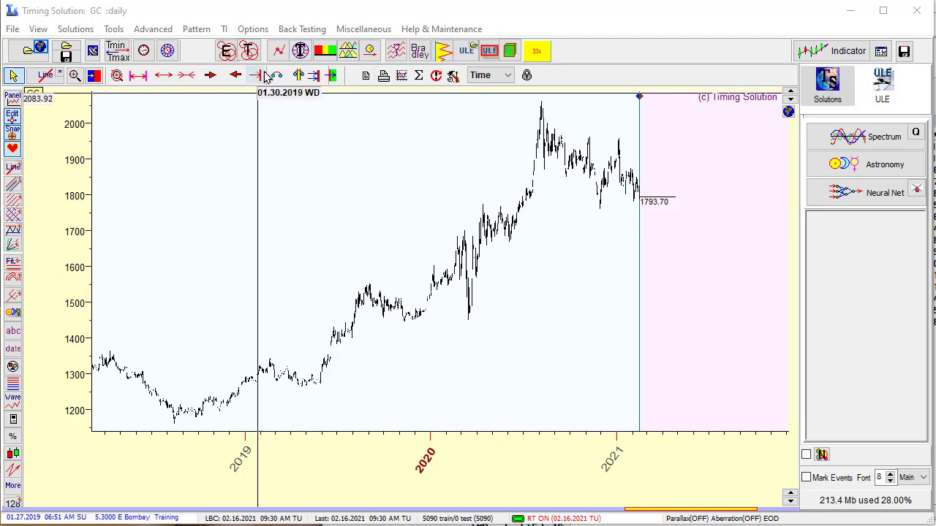
Launch the Q-Spectrum 2 module from the TI menu for the GC daily chart
{"action": "left_click", "coordinate": [224, 28]}
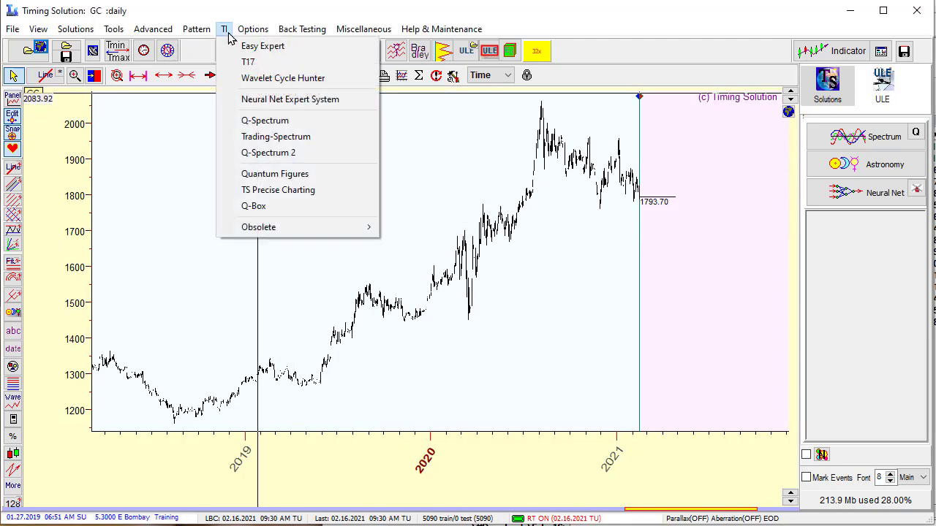
{"action": "left_click", "coordinate": [296, 155]}
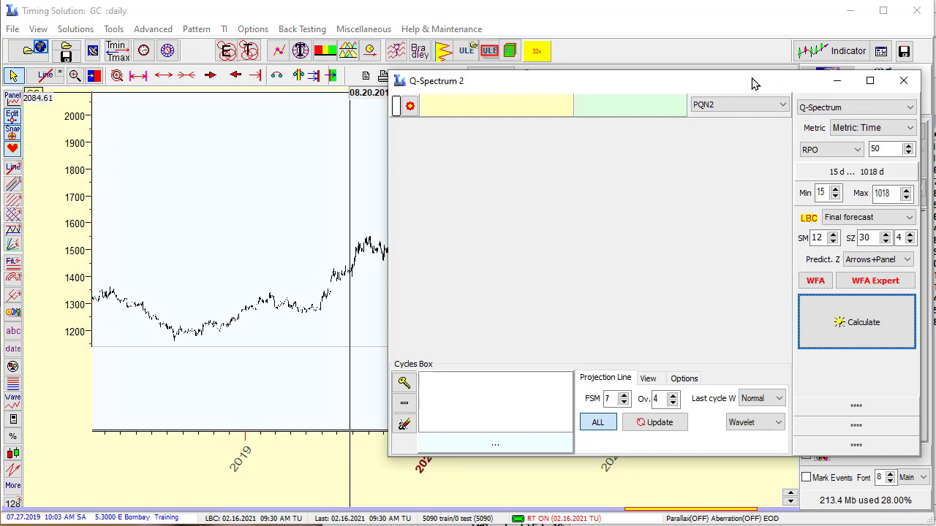
Calculate the 15–1018 day gold cycle spectrum and scan across it to read cycle lengths
{"action": "left_click", "coordinate": [829, 326]}
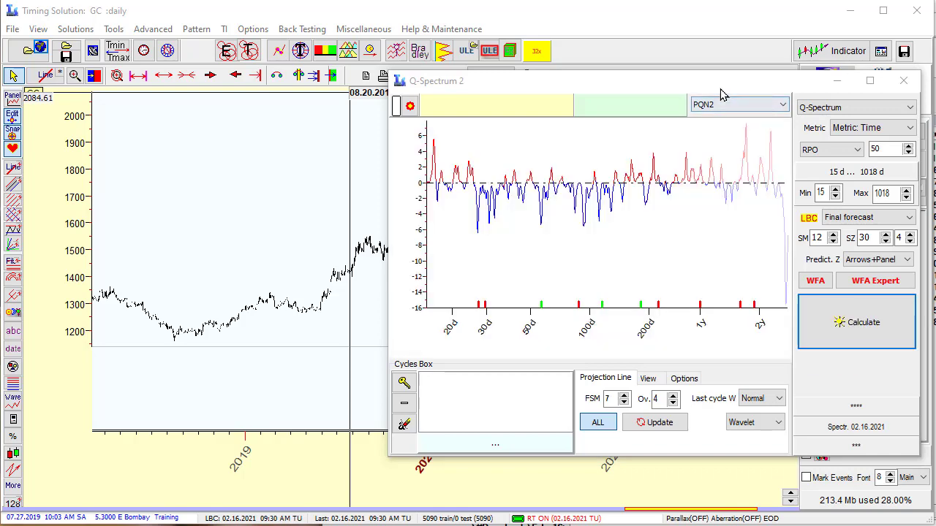
{"action": "left_click_drag", "start_coordinate": [721, 84], "coordinate": [607, 60]}
{"action": "mouse_move", "coordinate": [521, 269]}
{"action": "left_mouse_down"}
{"action": "mouse_move", "coordinate": [541, 308]}
{"action": "mouse_move", "coordinate": [660, 236]}
{"action": "mouse_move", "coordinate": [670, 125]}
{"action": "mouse_move", "coordinate": [621, 101]}
{"action": "mouse_move", "coordinate": [669, 285]}
{"action": "left_mouse_up"}
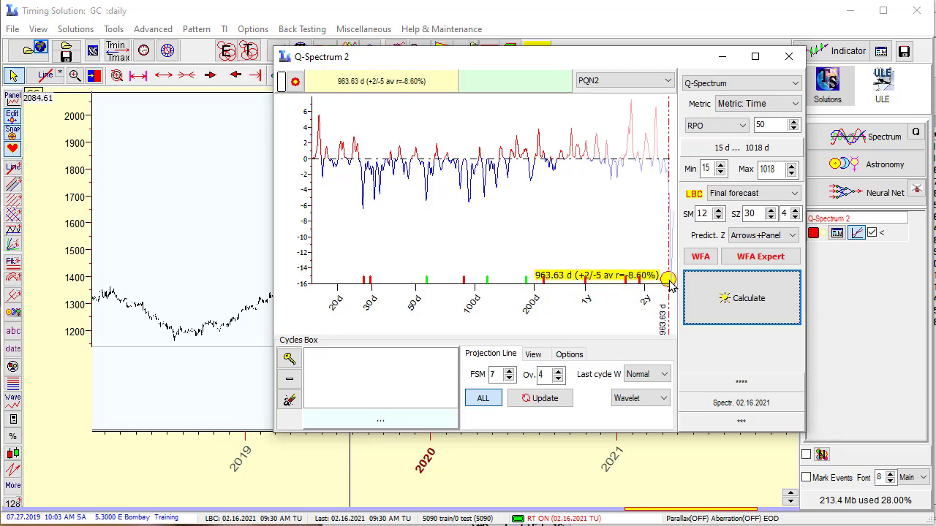
Add the [INV] 992.54-day cycle to the Cycles Box and view its projection on the chart
{"action": "left_click_drag", "start_coordinate": [670, 285], "coordinate": [670, 284]}
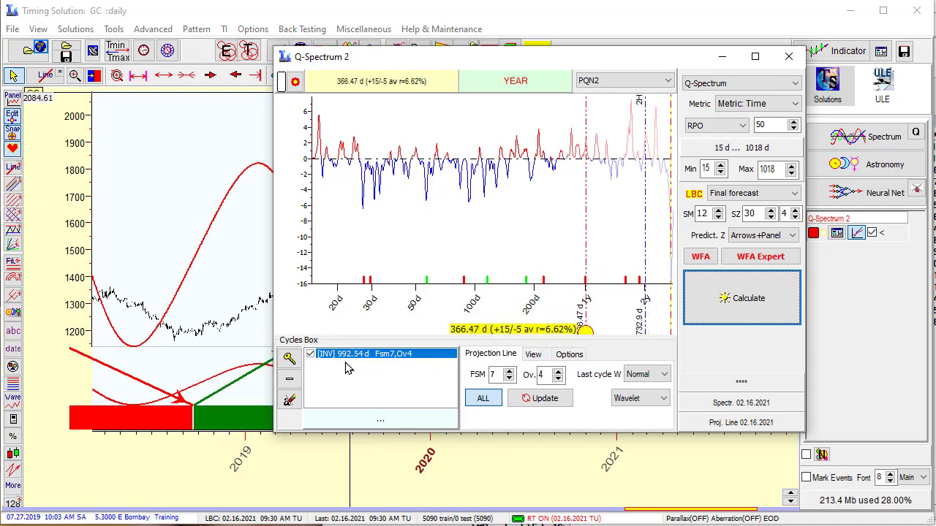
{"action": "left_click_drag", "start_coordinate": [552, 66], "coordinate": [735, 510]}
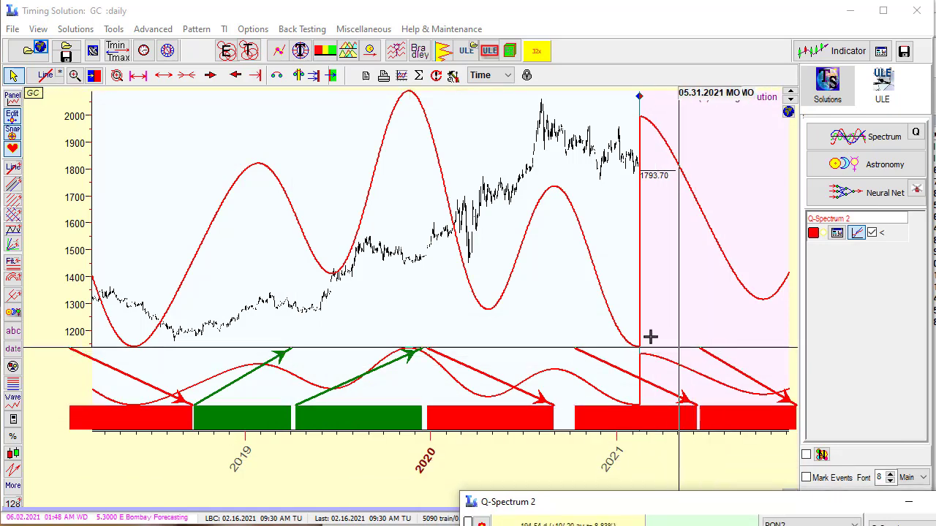
{"action": "left_click_drag", "start_coordinate": [673, 506], "coordinate": [604, 98]}
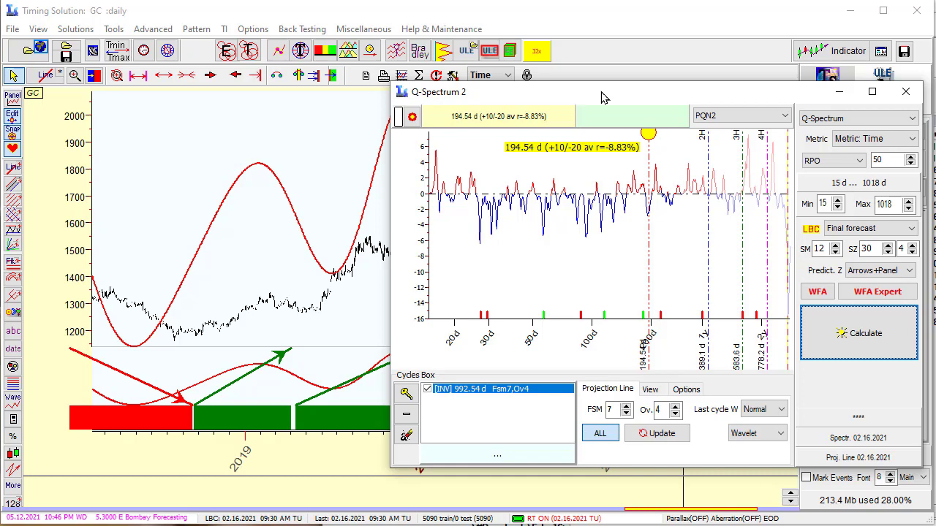
Clear the Cycles Box and add the 623.83-day cycle from the long spectrum peak
{"action": "left_click", "coordinate": [406, 434]}
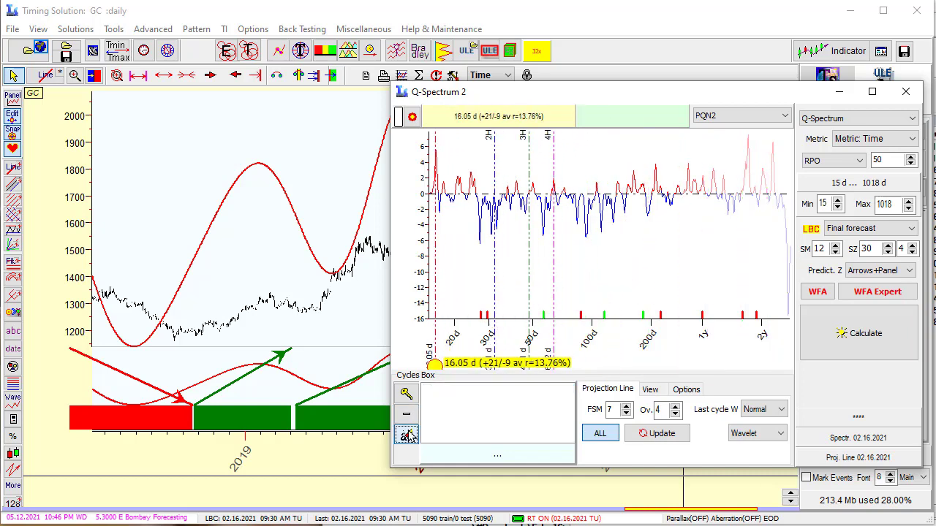
{"action": "left_click", "coordinate": [585, 148]}
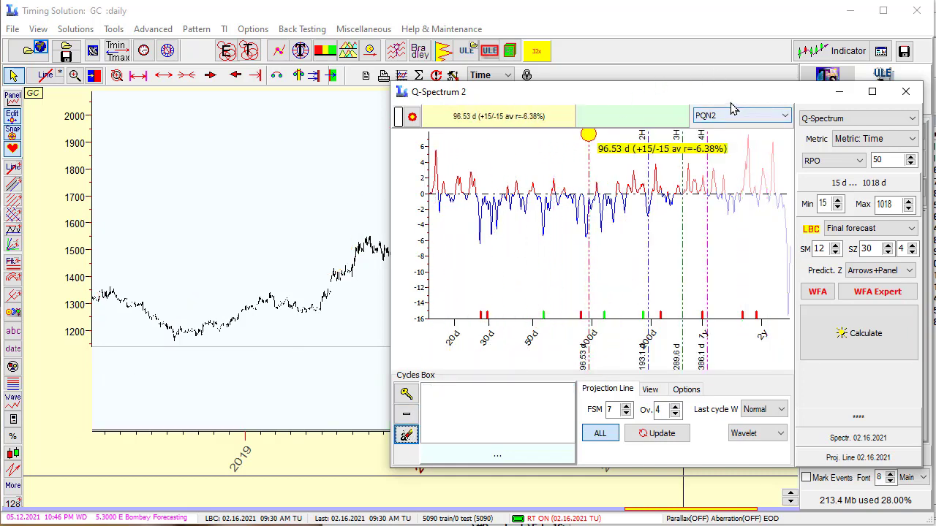
{"action": "left_click_drag", "start_coordinate": [729, 101], "coordinate": [705, 98]}
{"action": "mouse_move", "coordinate": [690, 139]}
{"action": "left_mouse_down"}
{"action": "mouse_move", "coordinate": [687, 231]}
{"action": "mouse_move", "coordinate": [740, 212]}
{"action": "mouse_move", "coordinate": [700, 179]}
{"action": "mouse_move", "coordinate": [710, 151]}
{"action": "mouse_move", "coordinate": [726, 142]}
{"action": "mouse_move", "coordinate": [721, 132]}
{"action": "left_mouse_up"}
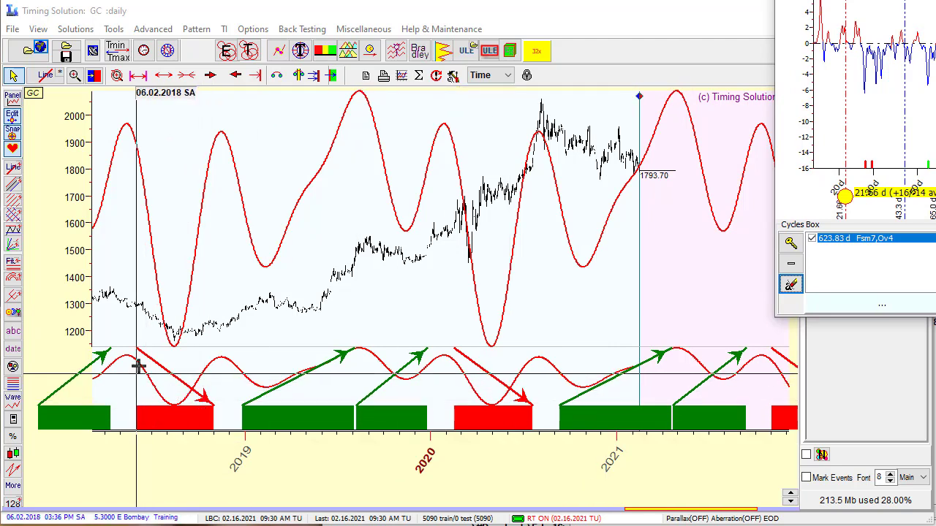
{"action": "scroll", "coordinate": [402, 351], "scroll_direction": "up", "scroll_amount": 1}
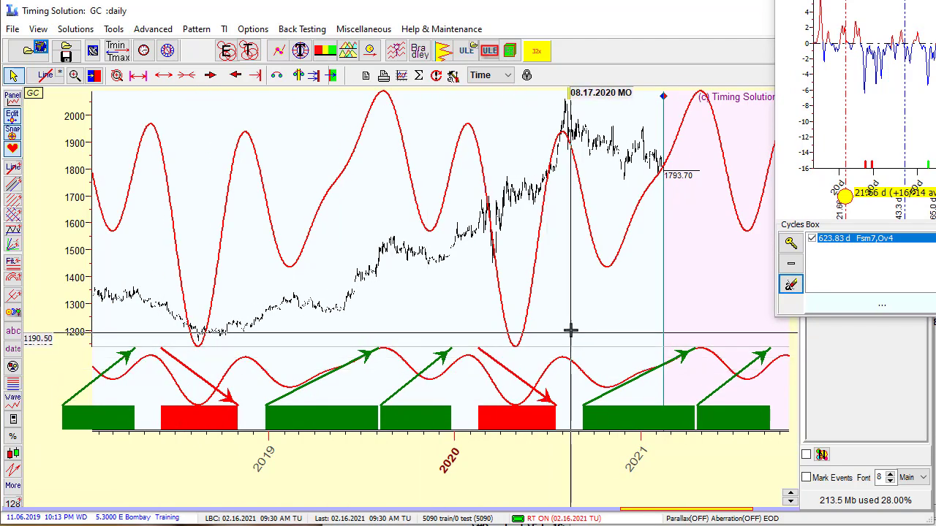
{"action": "scroll", "coordinate": [556, 328], "scroll_direction": "down", "scroll_amount": 1}
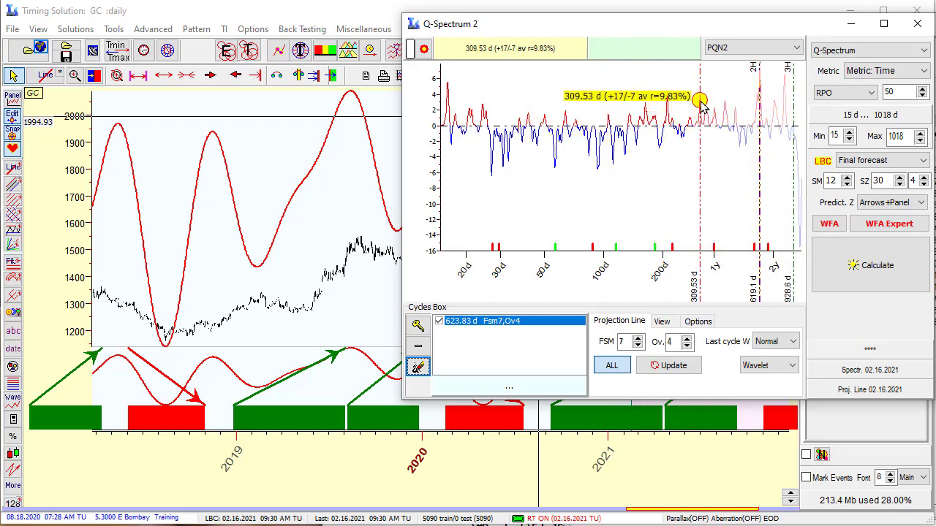
Add the 310.84-day and 211.68-day spectrum peaks to the Cycles Box
{"action": "left_click", "coordinate": [701, 98]}
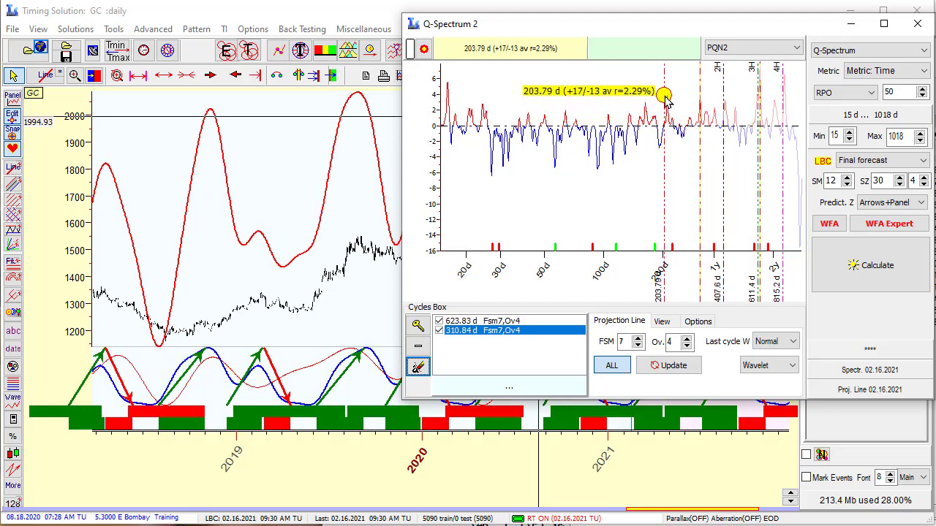
{"action": "left_click", "coordinate": [667, 106]}
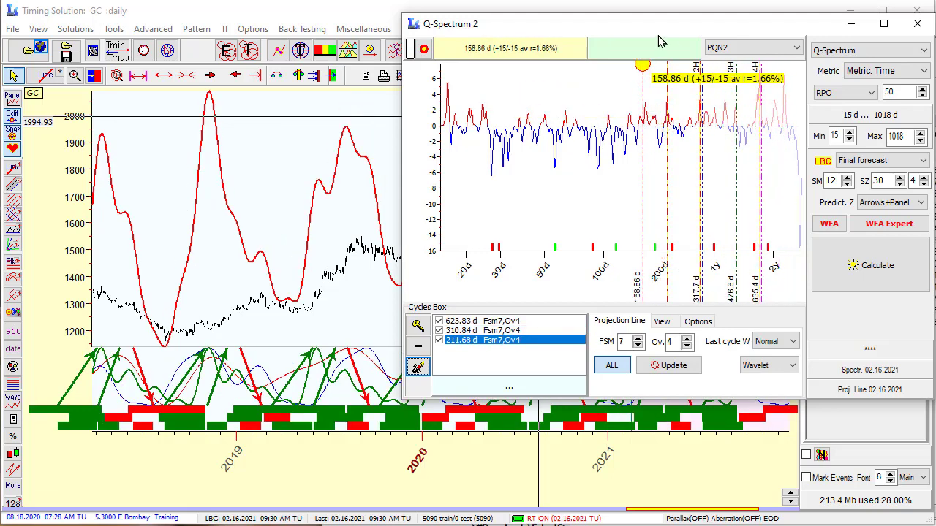
{"action": "left_click_drag", "start_coordinate": [604, 35], "coordinate": [903, 10]}
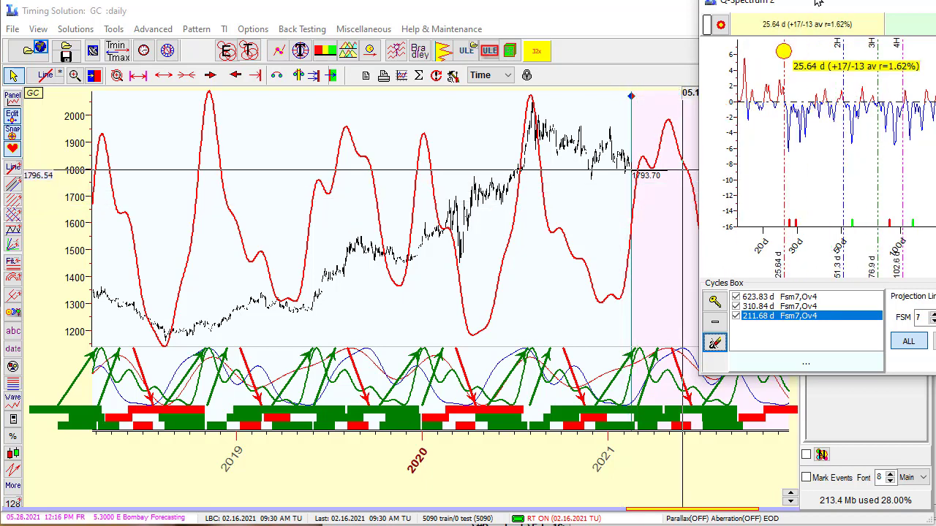
{"action": "left_click_drag", "start_coordinate": [817, 13], "coordinate": [608, 22]}
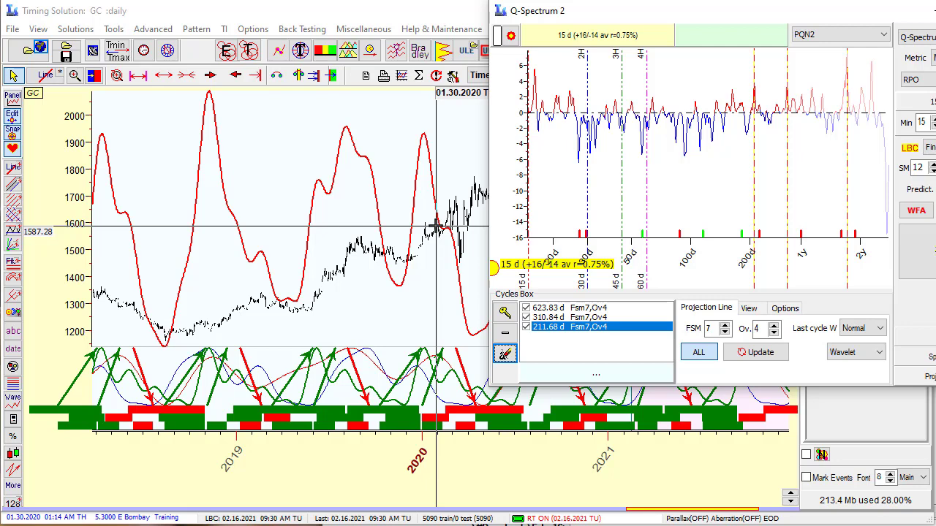
{"action": "left_click_drag", "start_coordinate": [679, 20], "coordinate": [889, 0]}
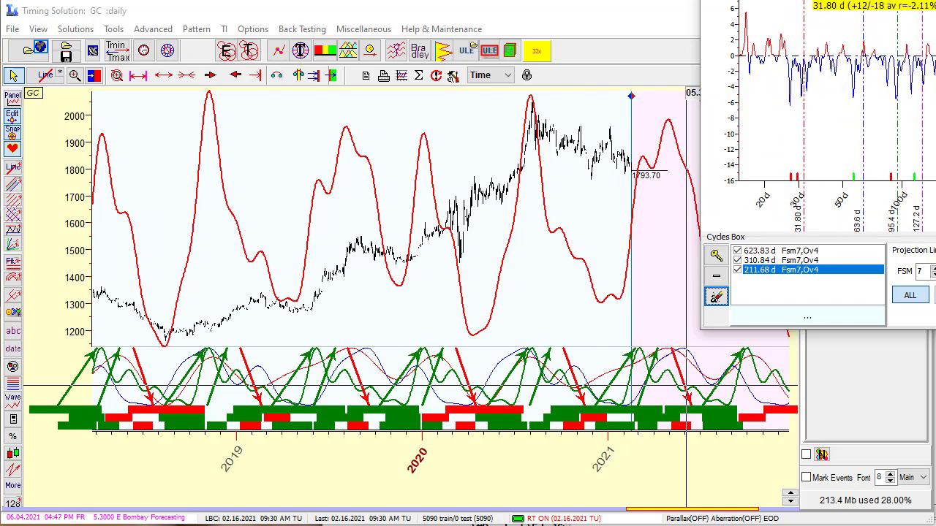
Select the 310.84-day row in the Cycles Box and lock that cycle
{"action": "left_click", "coordinate": [740, 256]}
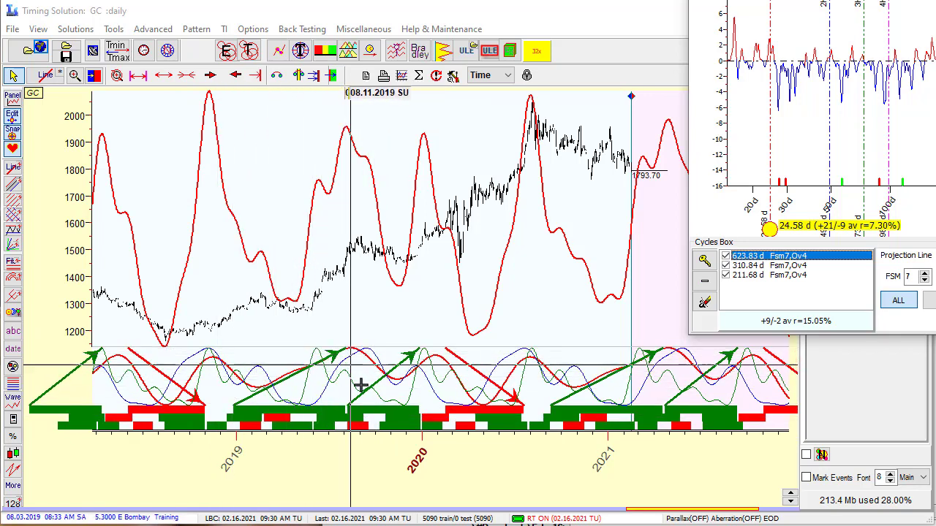
{"action": "left_click", "coordinate": [751, 265]}
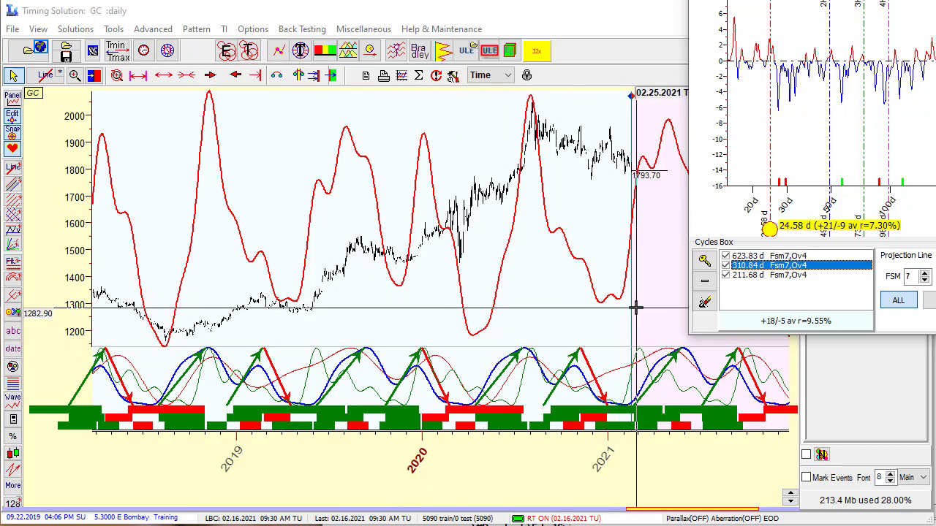
{"action": "left_click", "coordinate": [708, 262]}
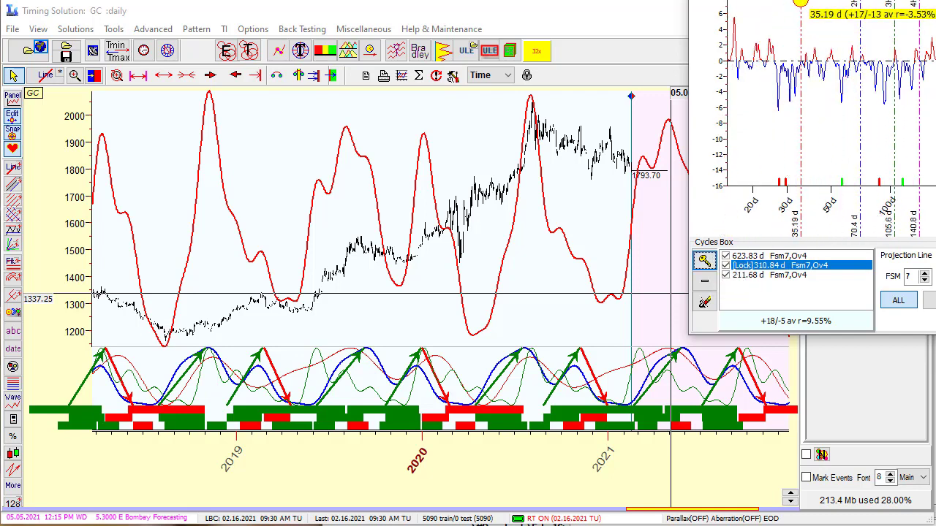
{"action": "mouse_move", "coordinate": [734, 10]}
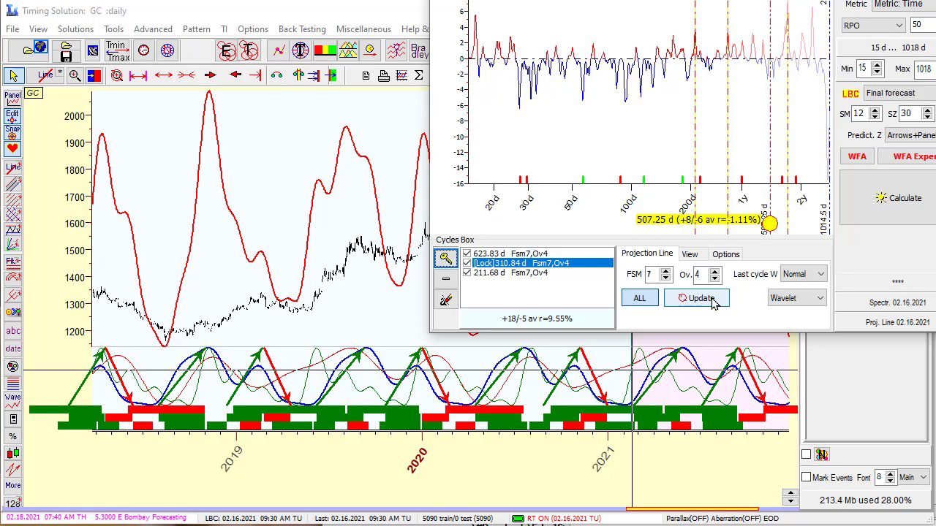
Raise the FSM market memory of the unlocked cycles to 10
{"action": "left_click", "coordinate": [666, 274]}
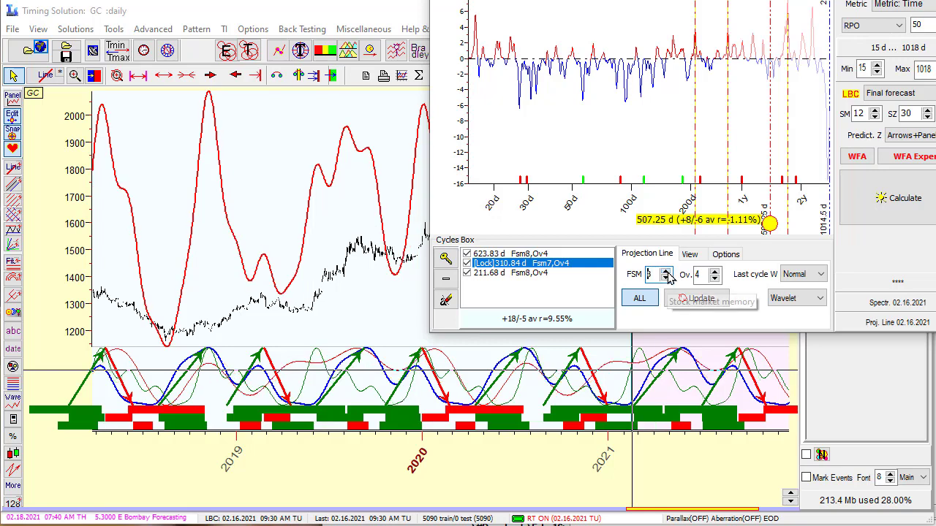
{"action": "left_click", "coordinate": [544, 255]}
{"action": "left_click", "coordinate": [666, 272]}
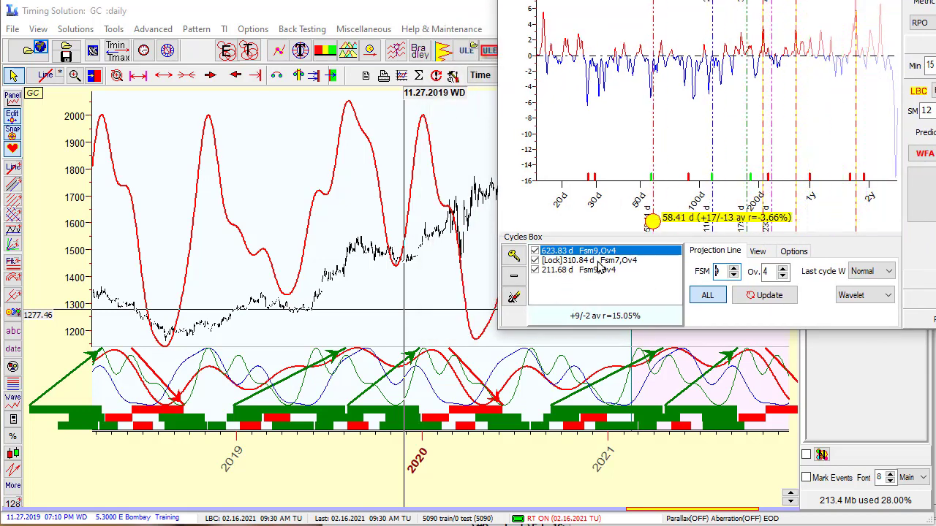
{"action": "left_click", "coordinate": [733, 268]}
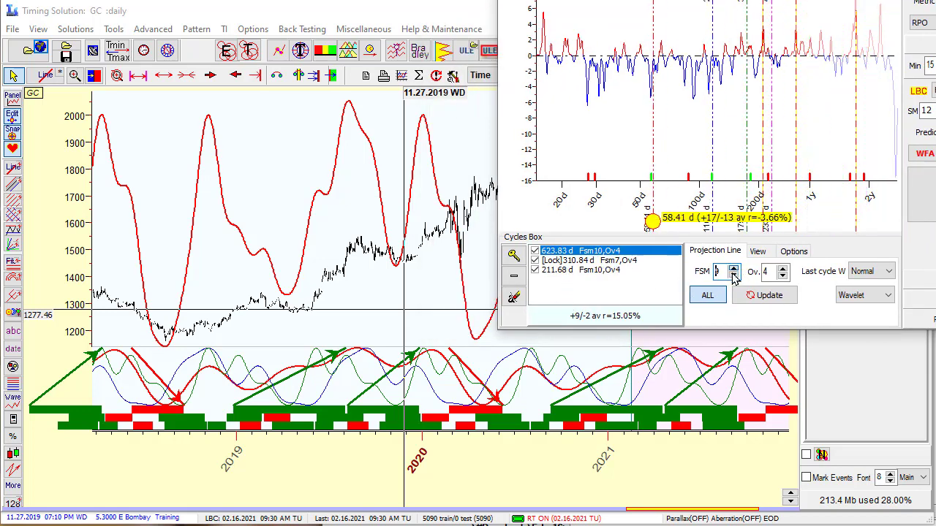
Select the 211.68-day cycle and increase overtones to 7
{"action": "left_click", "coordinate": [593, 271]}
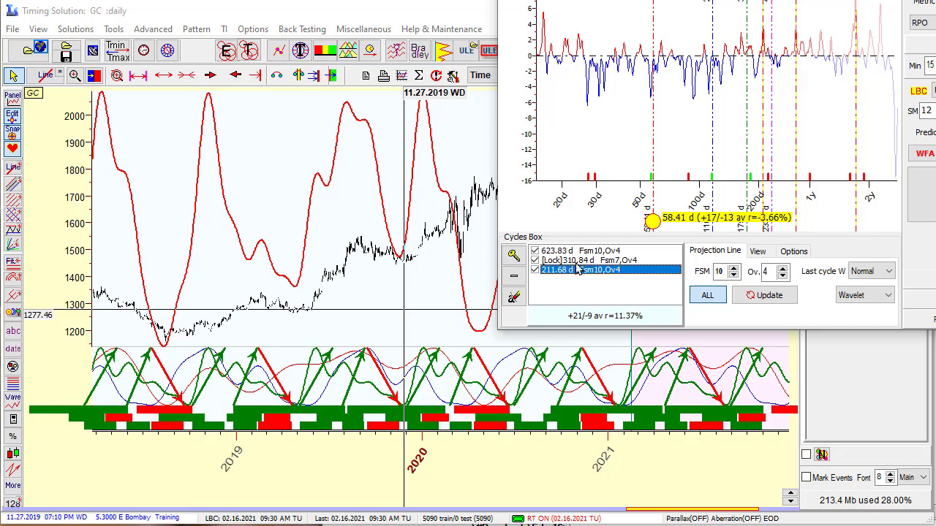
{"action": "left_click", "coordinate": [783, 272]}
{"action": "left_click", "coordinate": [783, 272]}
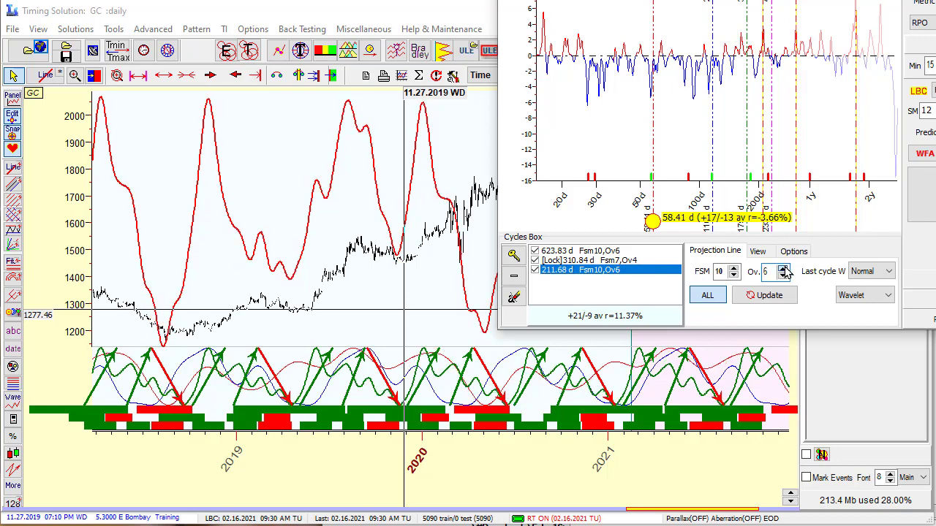
{"action": "left_click", "coordinate": [783, 272]}
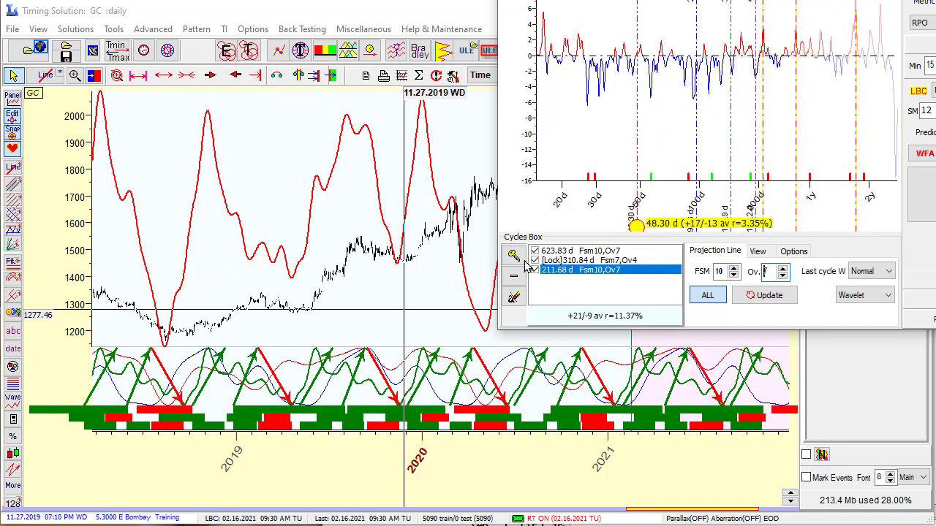
In ONE mode, lower only the 623.83-day cycle's overtones to 4, then restore ALL mode
{"action": "left_click", "coordinate": [706, 296]}
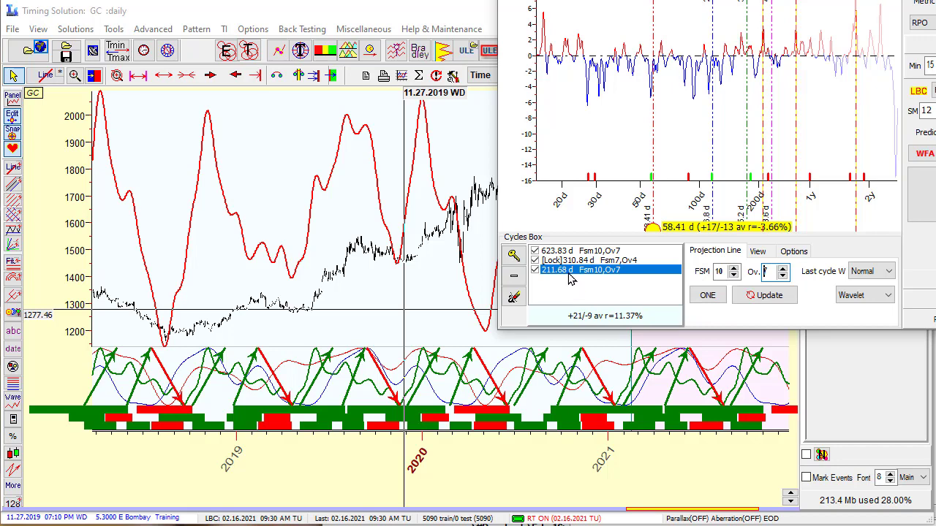
{"action": "left_click", "coordinate": [575, 251]}
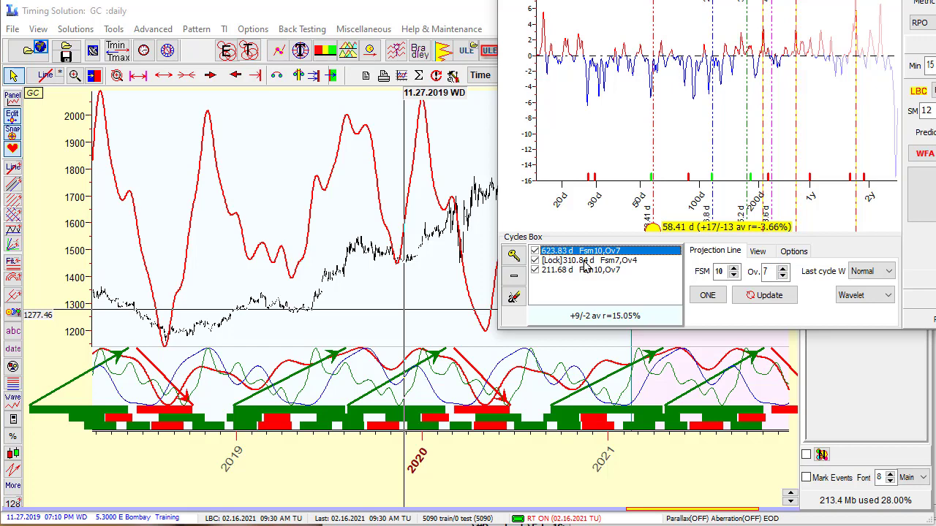
{"action": "left_click", "coordinate": [782, 276]}
{"action": "left_click", "coordinate": [781, 276]}
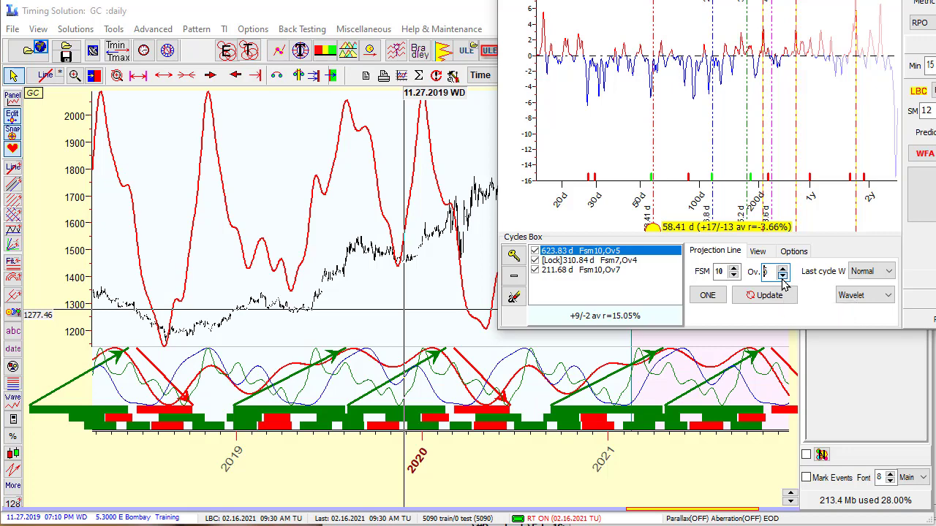
{"action": "left_click", "coordinate": [782, 277]}
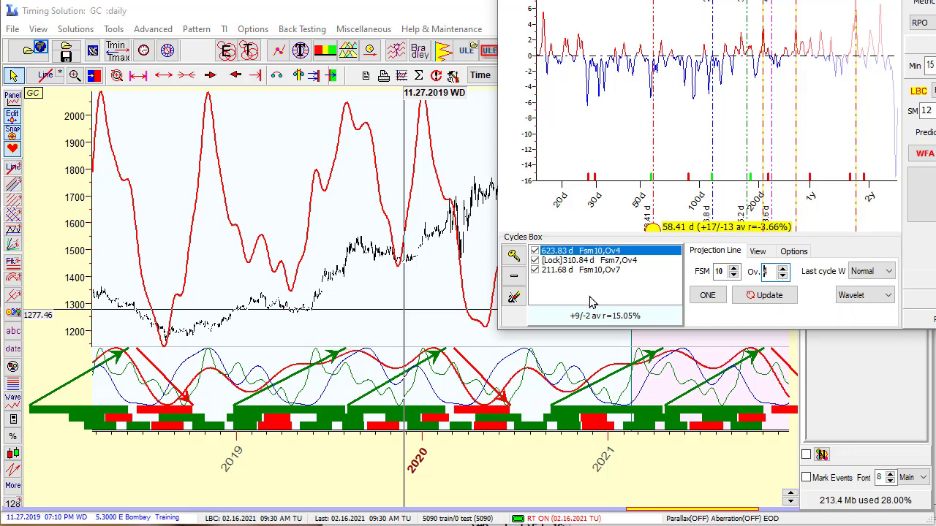
{"action": "left_click", "coordinate": [570, 261]}
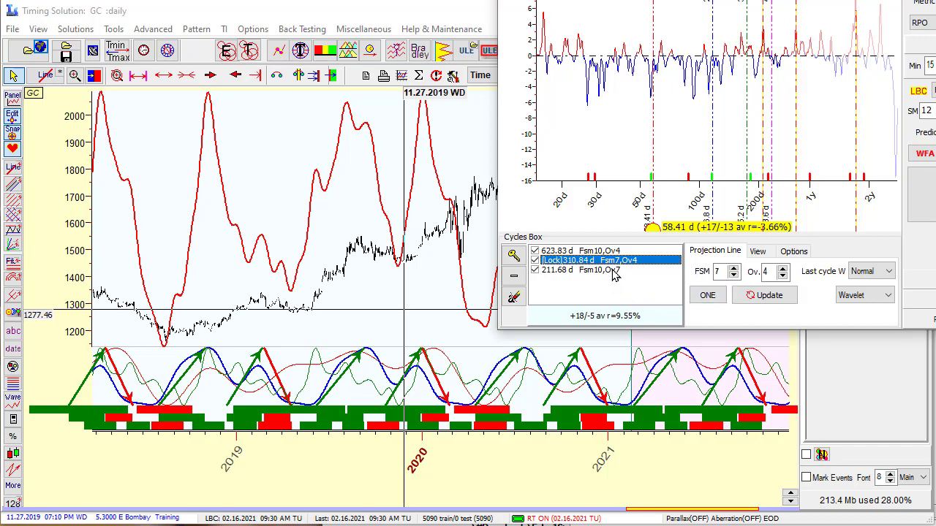
{"action": "left_click", "coordinate": [709, 304]}
{"action": "left_click", "coordinate": [568, 252]}
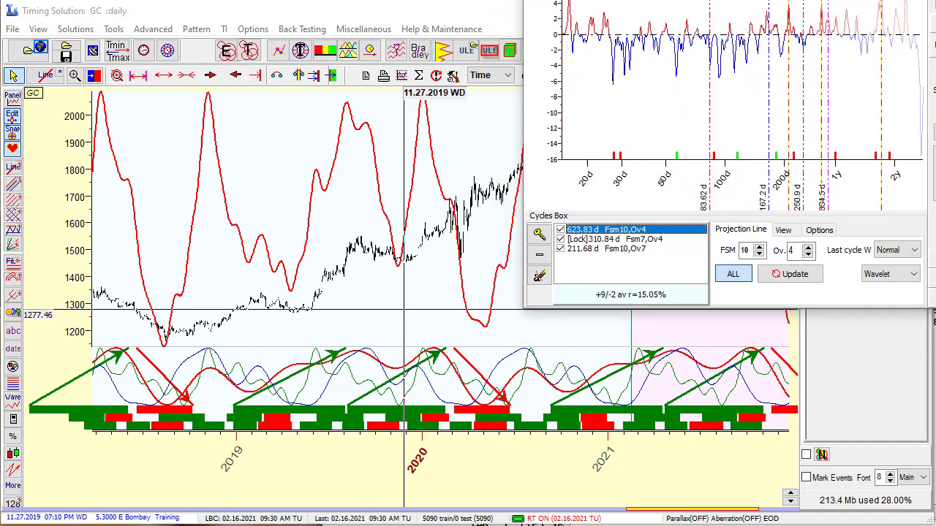
Place the spectrum period marker at 218.03 days near the 200-day tick
{"action": "left_click", "coordinate": [753, 218]}
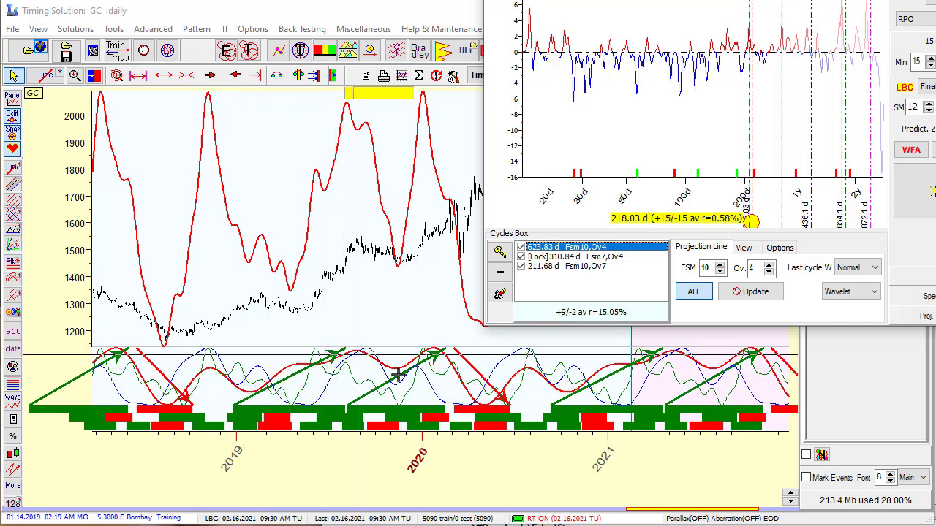
Lower FSM to 6 and set overtones to 3 on the 623.83-day and 211.68-day cycles
{"action": "left_click", "coordinate": [719, 271]}
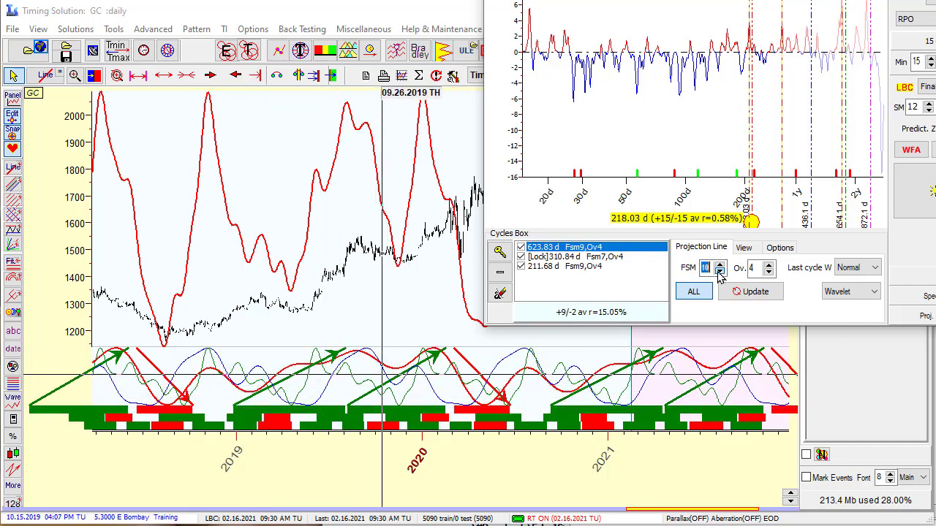
{"action": "left_click", "coordinate": [719, 271]}
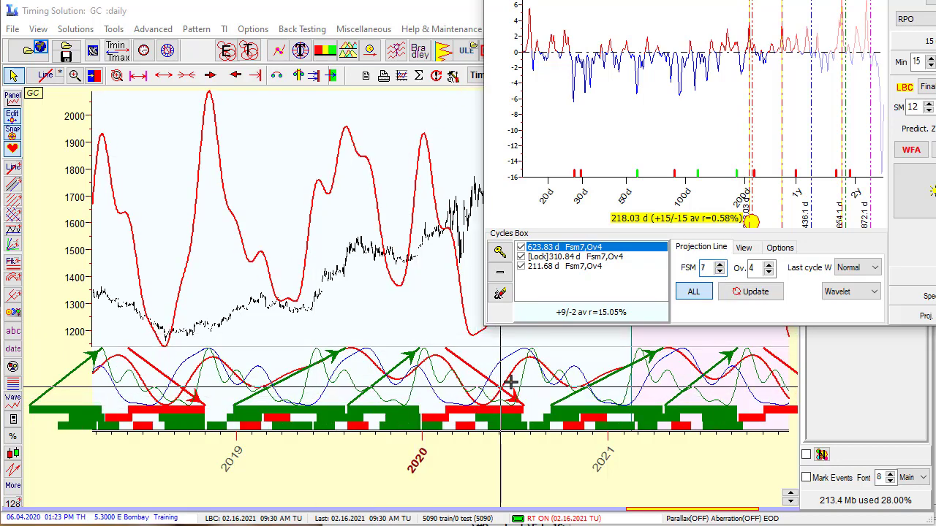
{"action": "left_click", "coordinate": [721, 272]}
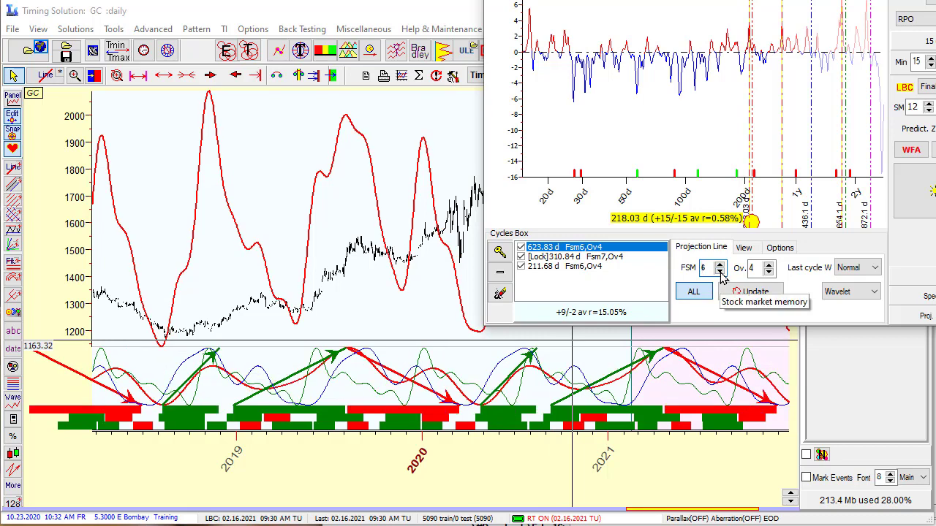
{"action": "left_click", "coordinate": [721, 271]}
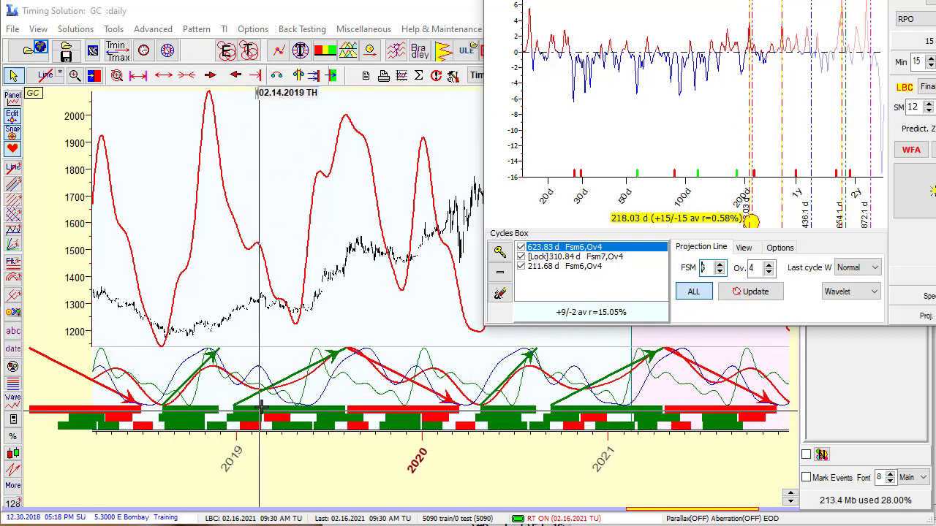
{"action": "left_click", "coordinate": [769, 272]}
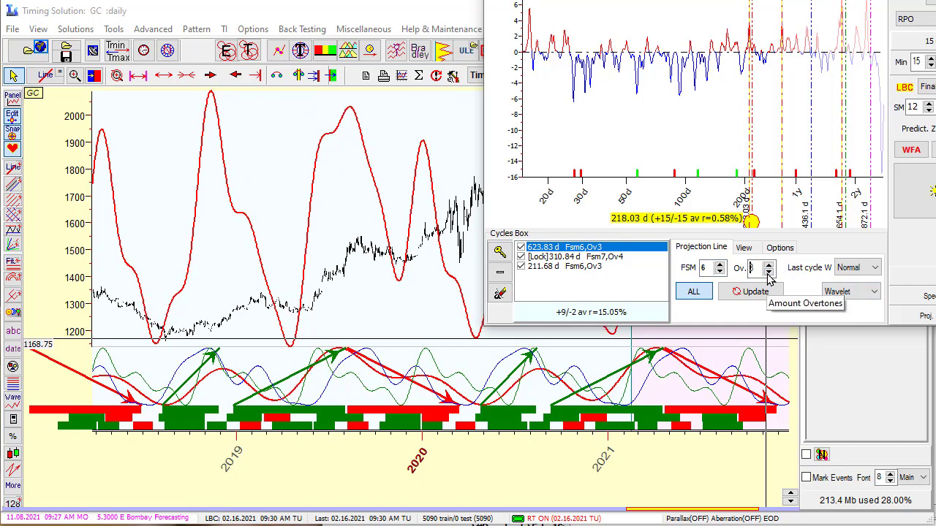
{"action": "left_click", "coordinate": [770, 272]}
{"action": "left_click", "coordinate": [769, 264]}
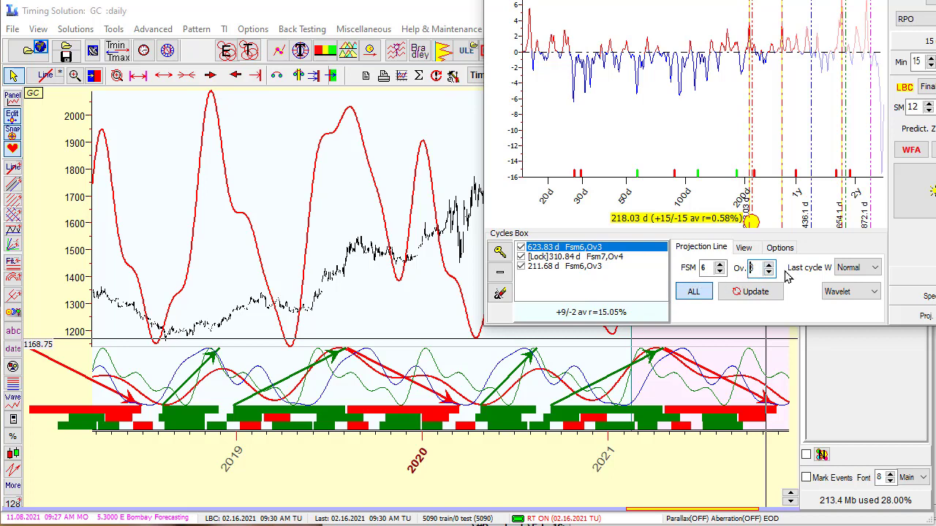
Lock the 623.83 d cycle in the Cycles Box alongside the 310.84 d cycle
{"action": "double_click", "coordinate": [556, 249]}
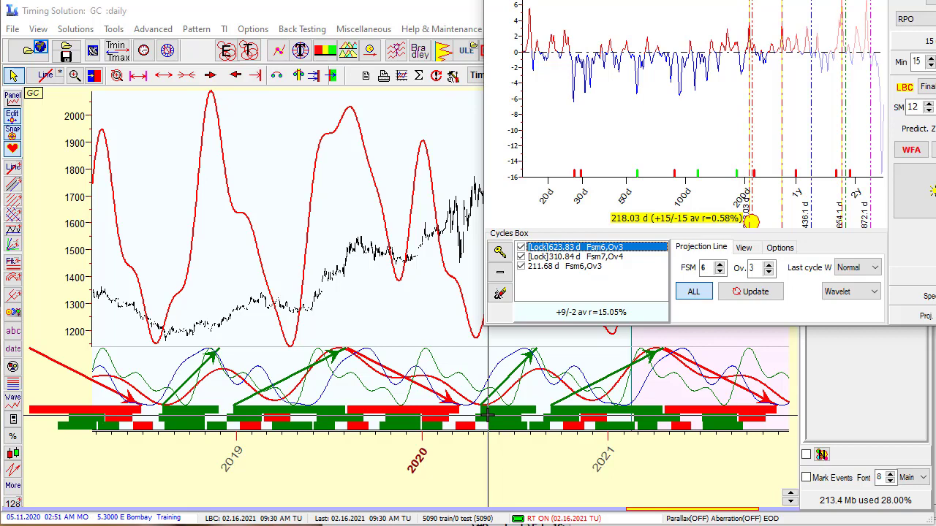
Move the Q-Spectrum 2 window to the centre so the whole 15–1018 day spectrum shows
{"action": "mouse_move", "coordinate": [751, 219]}
{"action": "left_mouse_down"}
{"action": "mouse_move", "coordinate": [549, 178]}
{"action": "mouse_move", "coordinate": [675, 15]}
{"action": "mouse_move", "coordinate": [741, 1]}
{"action": "mouse_move", "coordinate": [514, 26]}
{"action": "mouse_move", "coordinate": [413, 73]}
{"action": "mouse_move", "coordinate": [427, 165]}
{"action": "mouse_move", "coordinate": [600, 270]}
{"action": "left_mouse_up"}
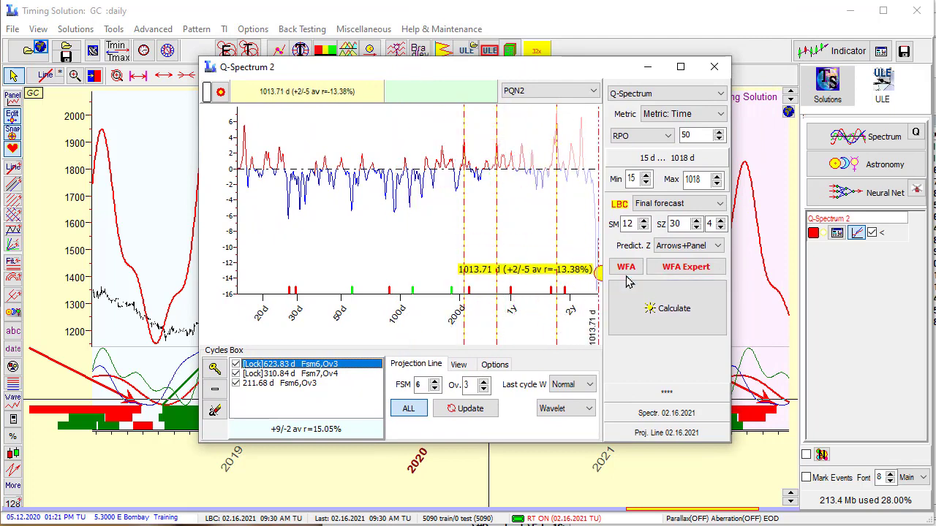